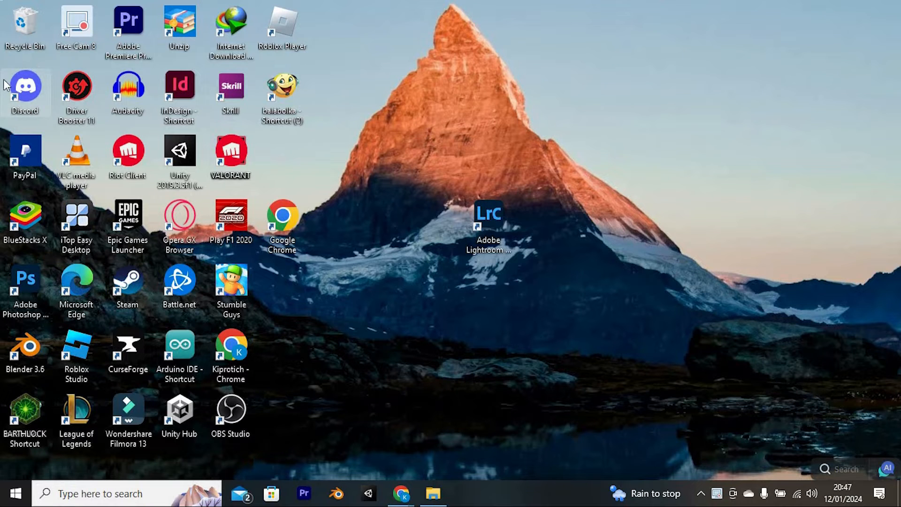
# Launch Discord and show the Connections page in User Settings
pyautogui.doubleClick(30, 84)
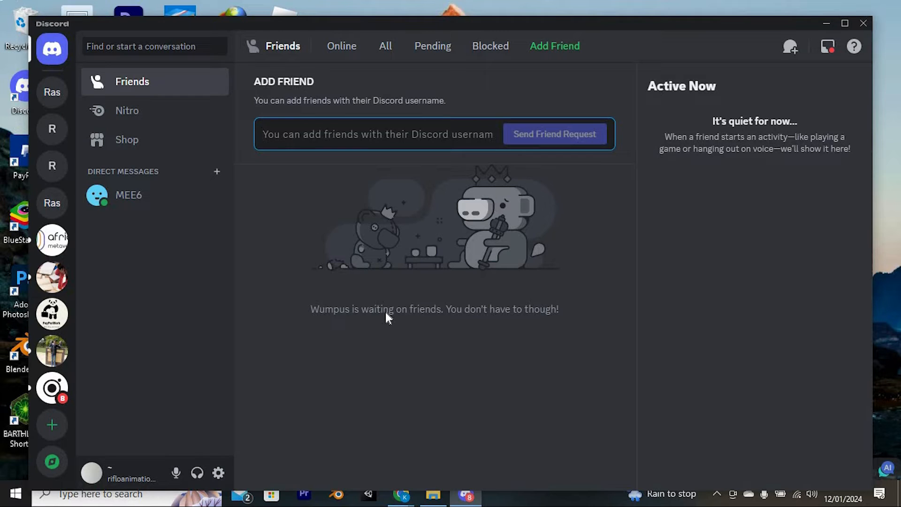
pyautogui.click(218, 473)
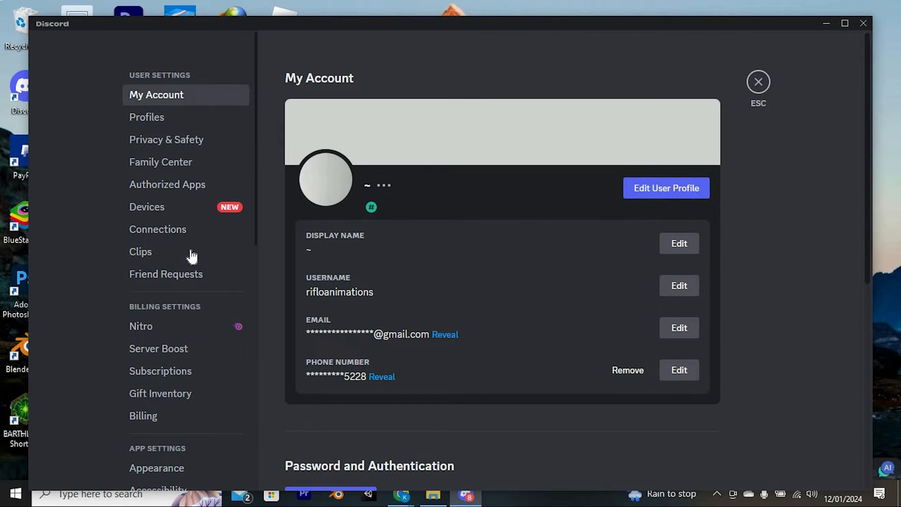
pyautogui.click(158, 230)
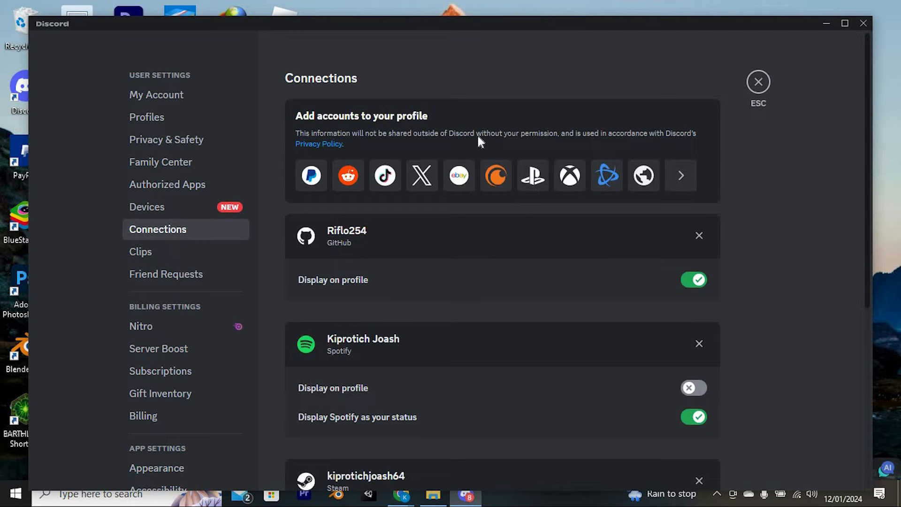
# Review the Add Connection list of linkable services, then switch to Chrome
pyautogui.click(681, 178)
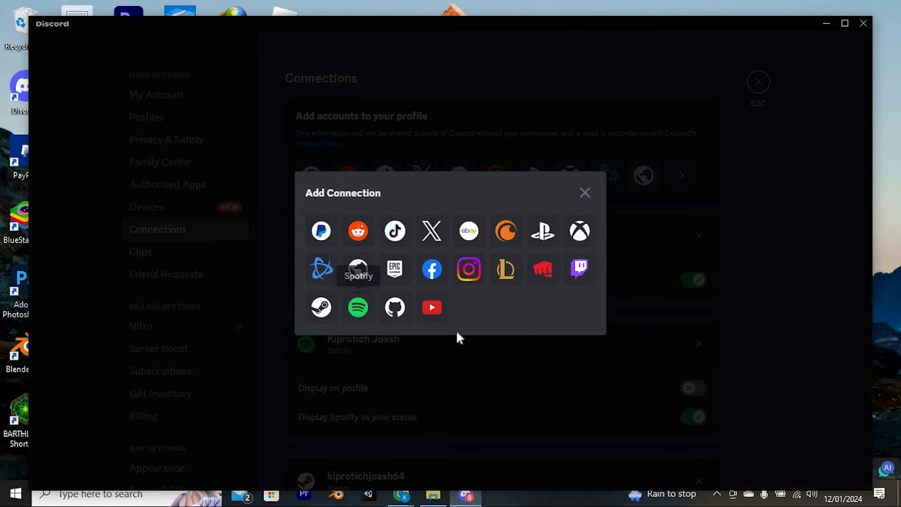
pyautogui.click(584, 192)
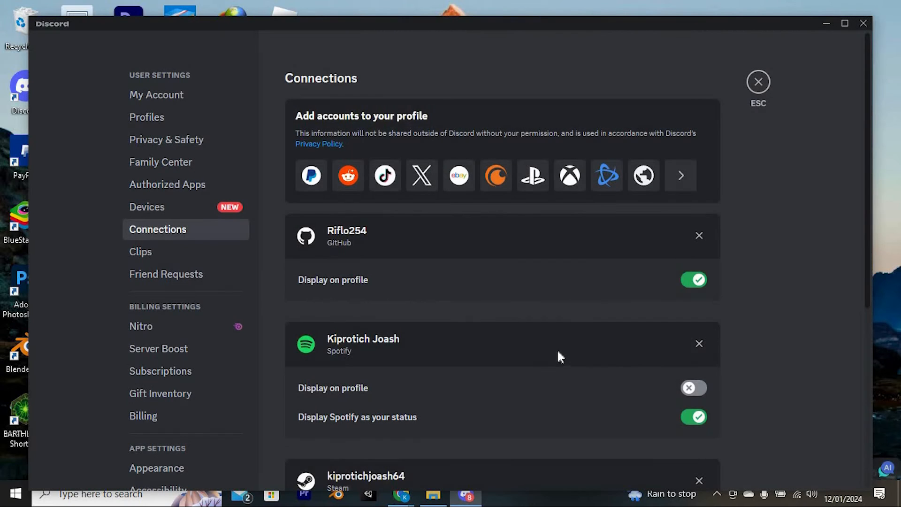
pyautogui.scroll(-3, 551, 350)
pyautogui.scroll(-2, 551, 350)
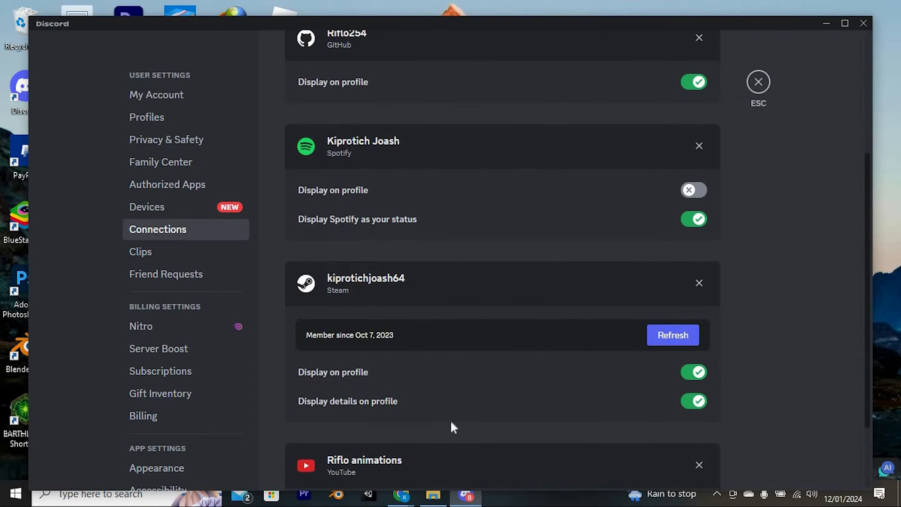
pyautogui.click(403, 494)
pyautogui.write('fiverr')
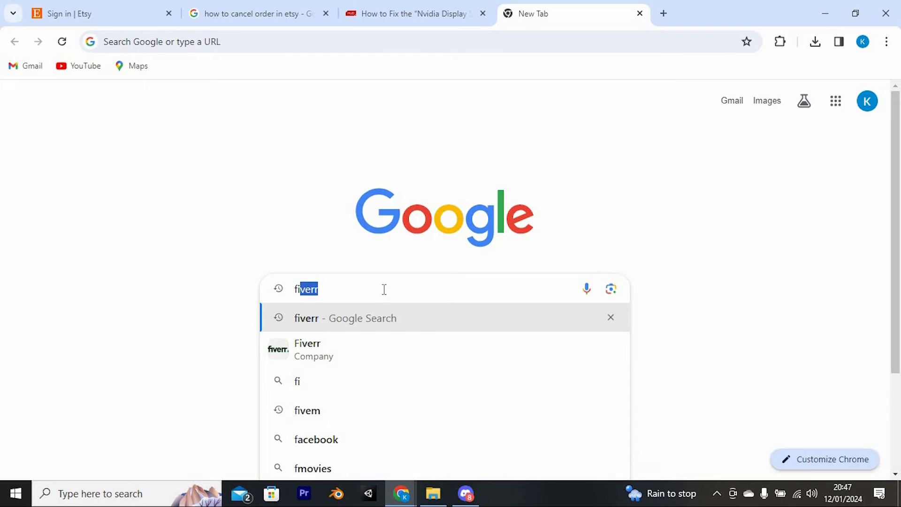
# Search Google for FiveM, load fivem.net, then bring Discord back to the front
pyautogui.press('Return')
pyautogui.click(262, 221)
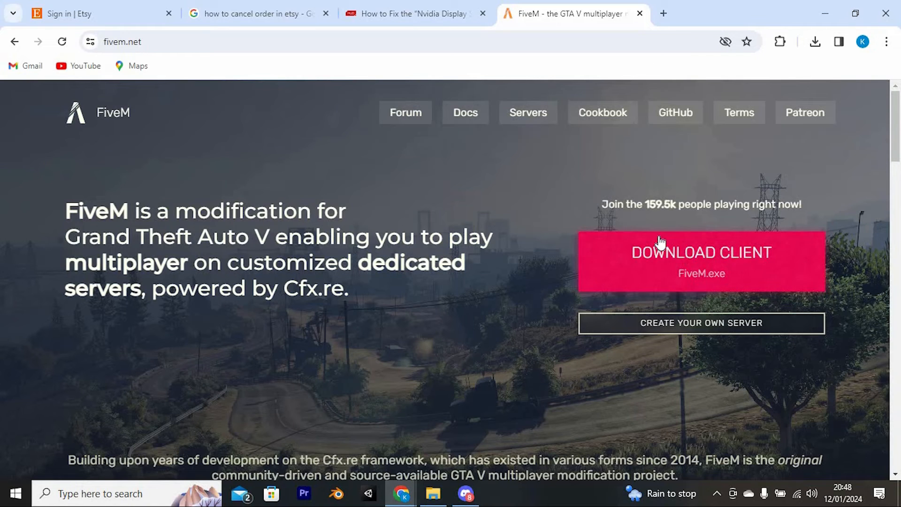
pyautogui.click(467, 493)
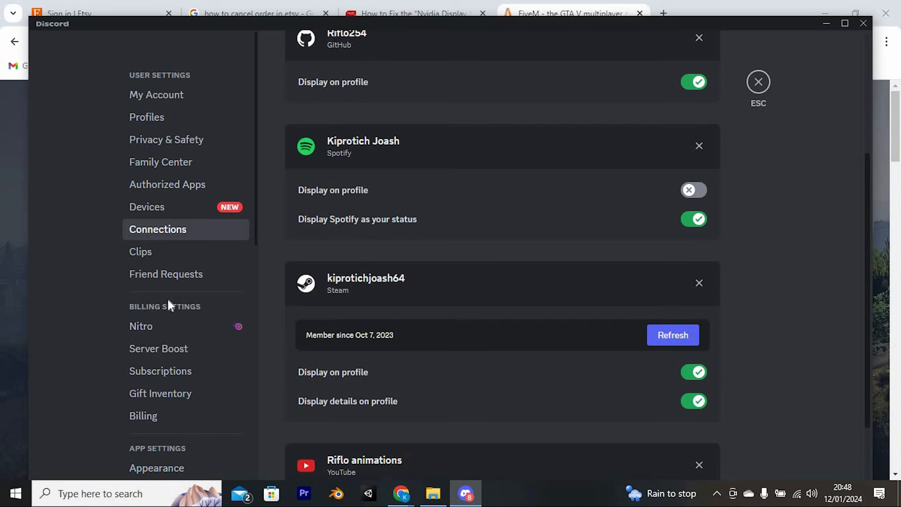
# Review the Authorized Apps list (Hydra, MEE6, Top.gg), then minimize Discord
pyautogui.click(180, 187)
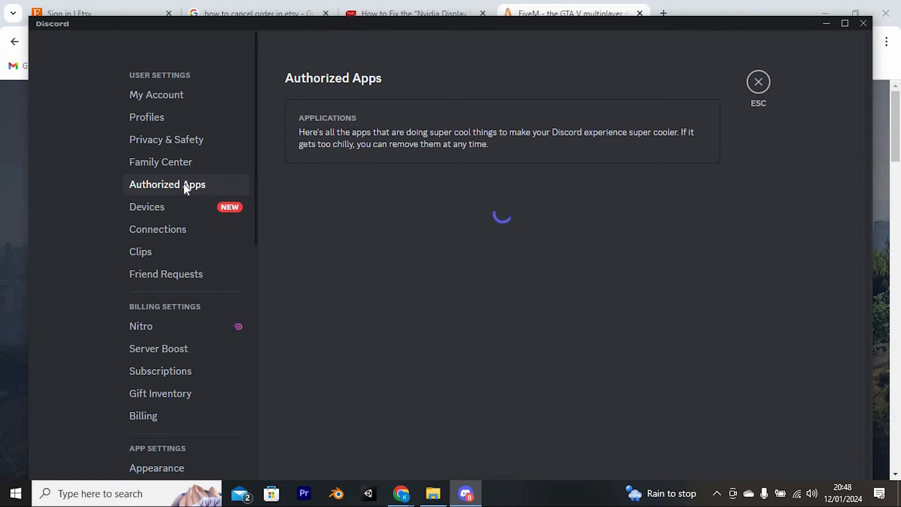
pyautogui.scroll(-3, 445, 294)
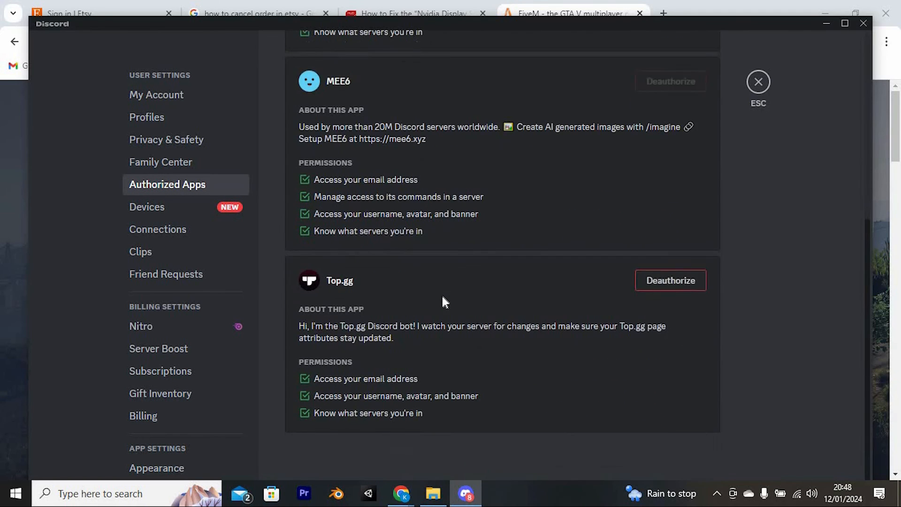
pyautogui.scroll(3, 438, 287)
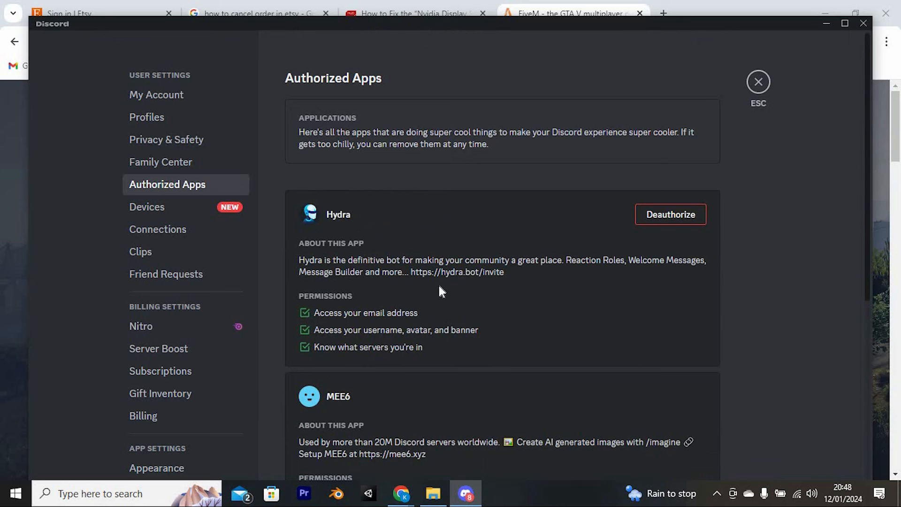
pyautogui.click(825, 23)
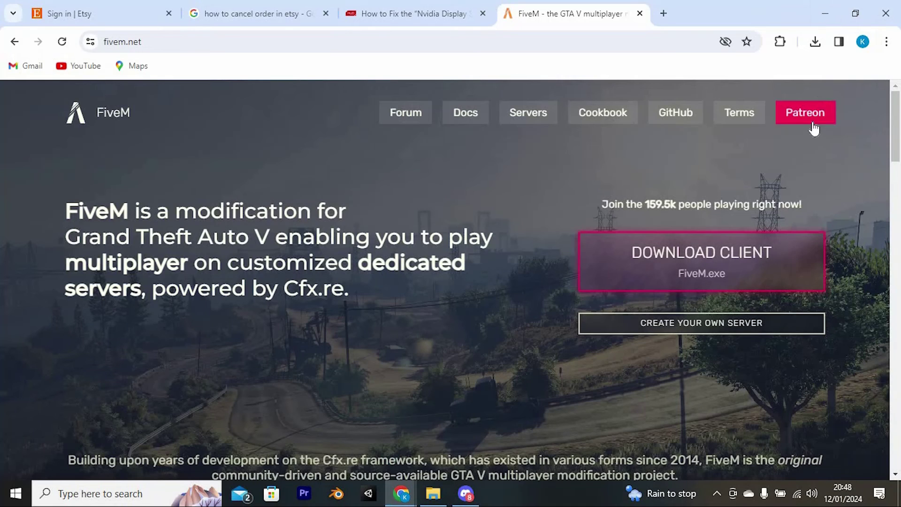
# Minimize Chrome so only the Windows desktop is showing
pyautogui.click(826, 13)
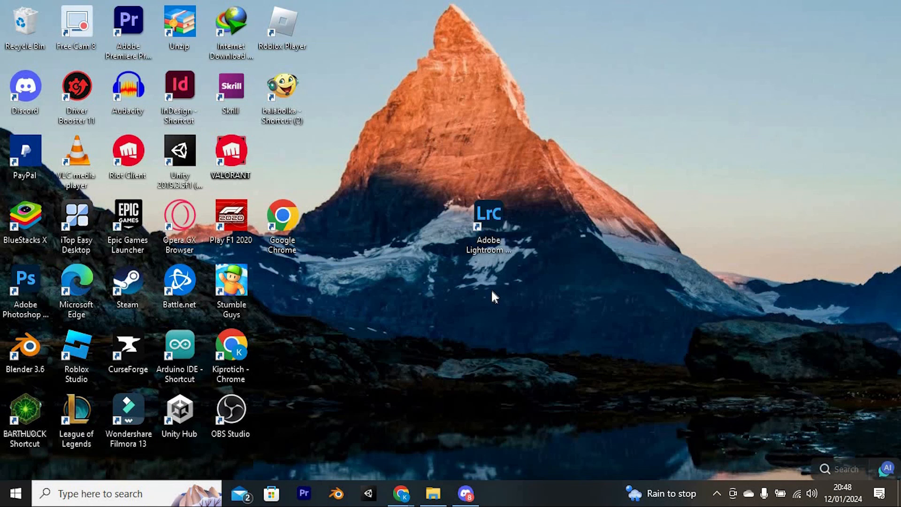